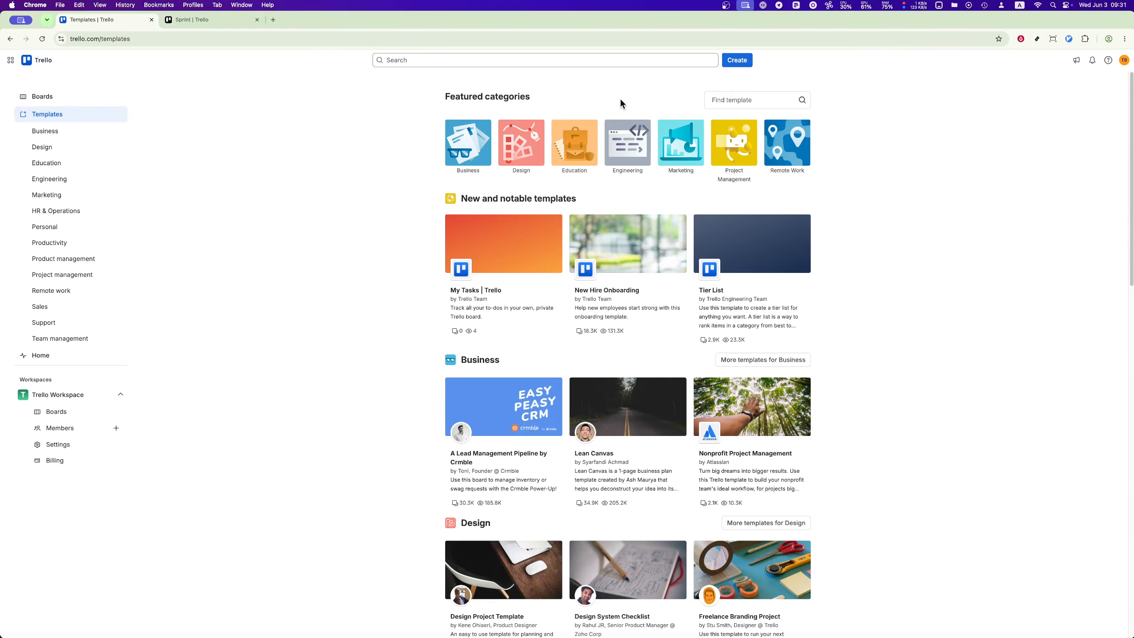
Search the template gallery for "scrum" and open the Scrum Board template's page.
left_click(740, 99)
type("scrum")
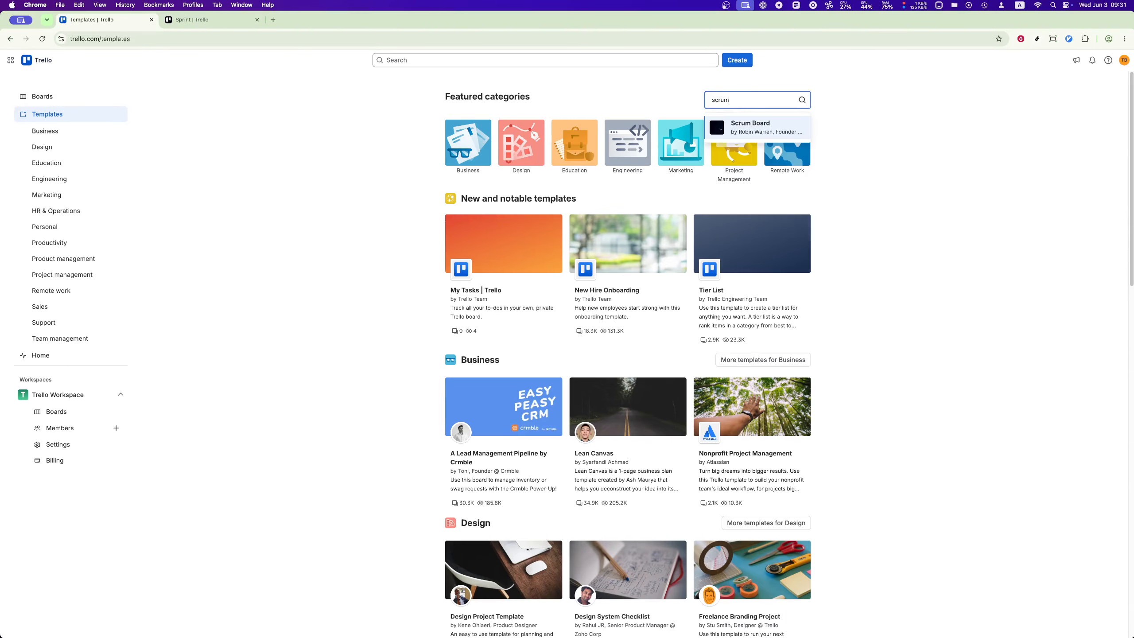
key("Return")
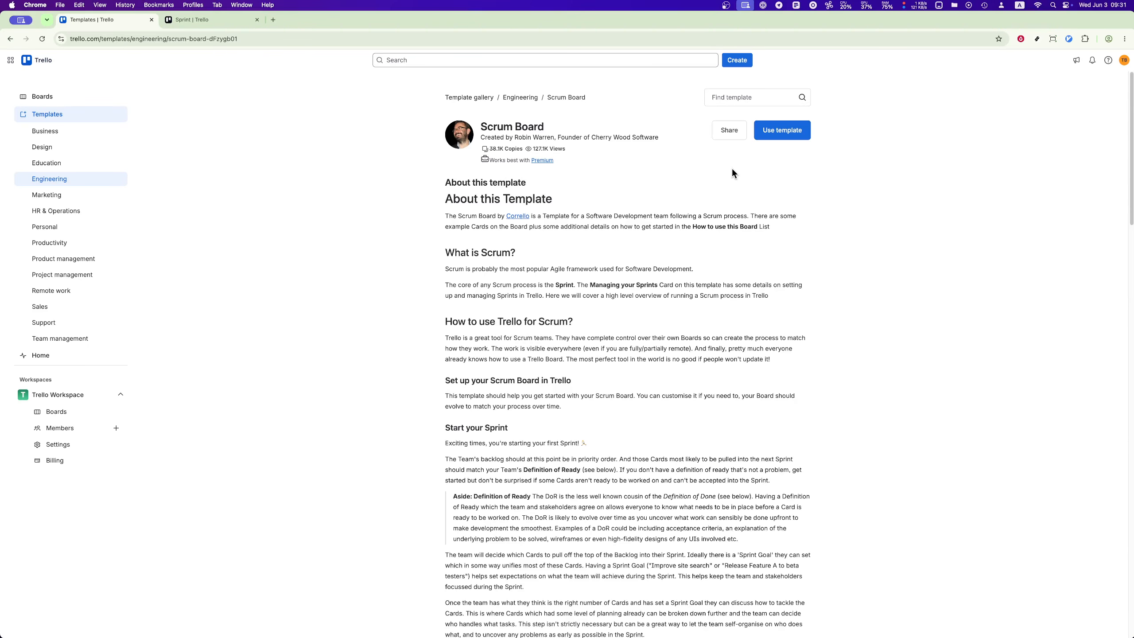
Switch to the open Sprint board and examine its lists from How to use this Board through to Done Sprint.
key("ctrl+Tab")
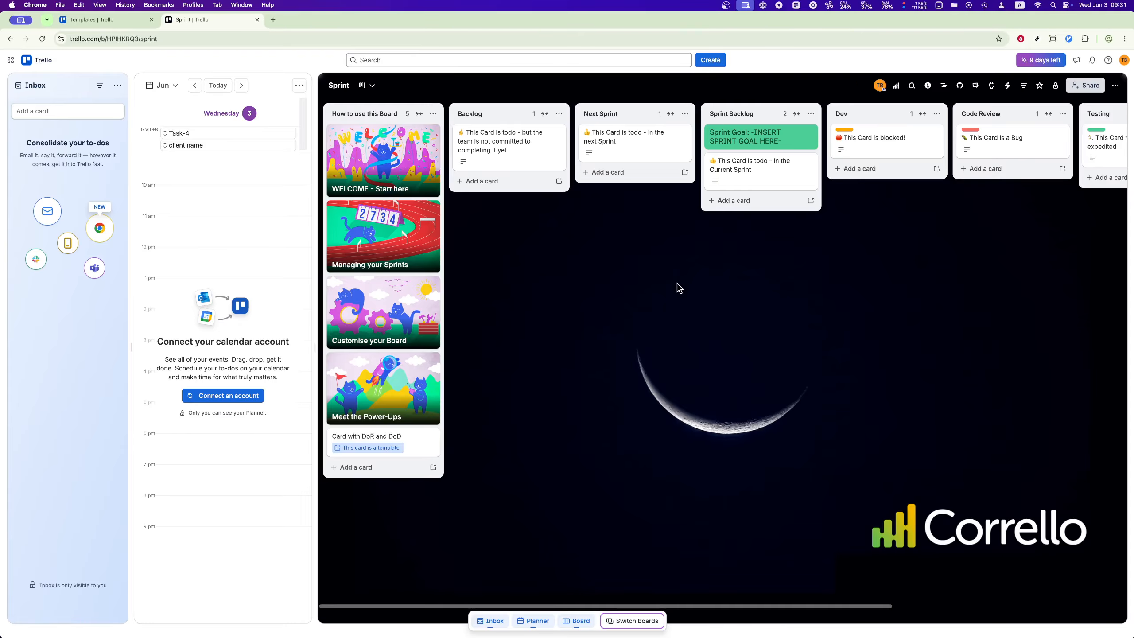
scroll(679, 288, "right", 3)
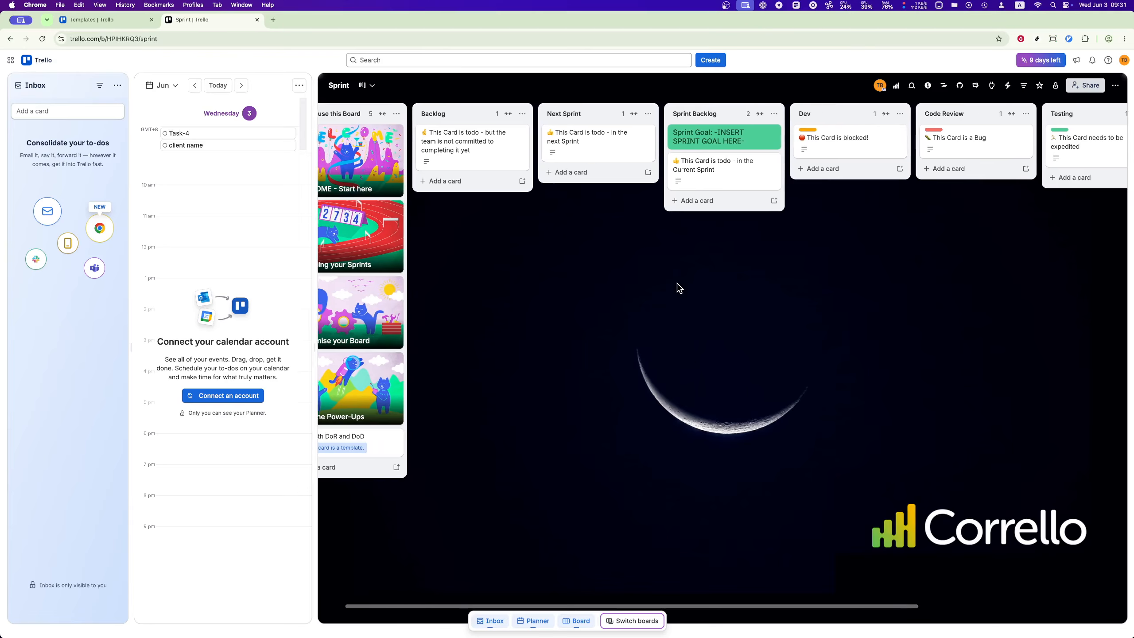
scroll(679, 287, "right", 3)
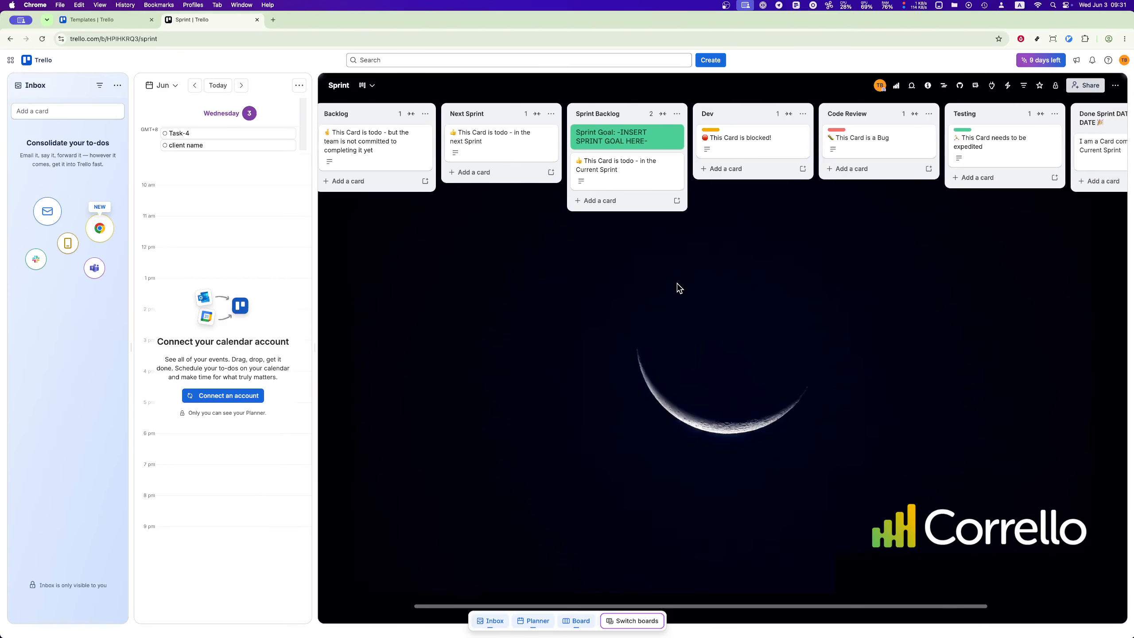
scroll(679, 287, "left", 3)
scroll(678, 288, "left", 3)
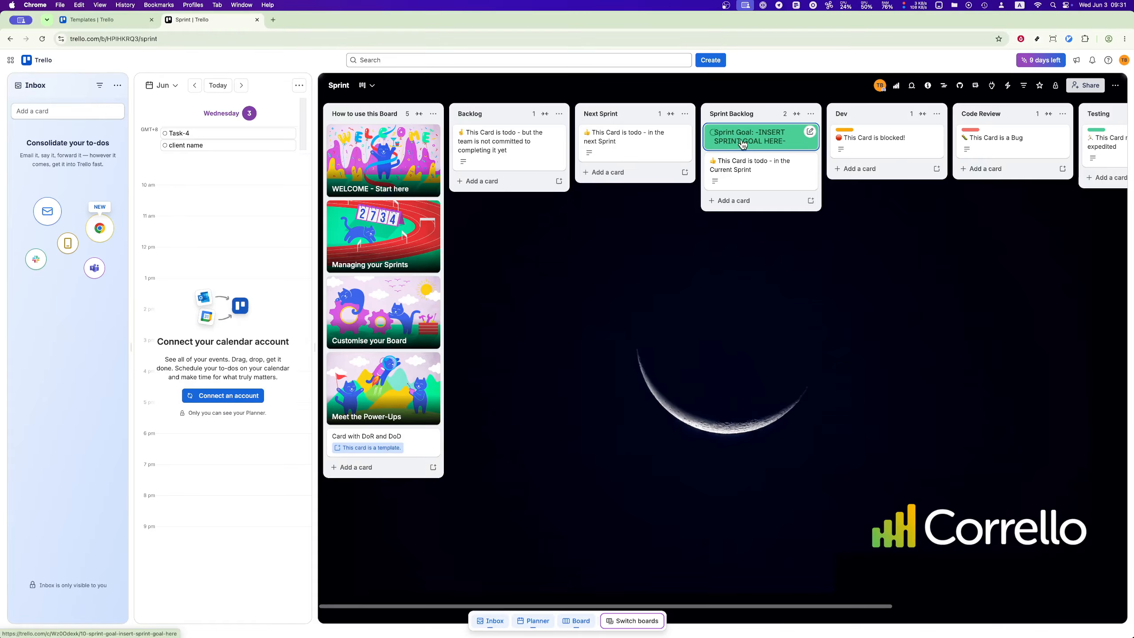
scroll(748, 149, "right", 3)
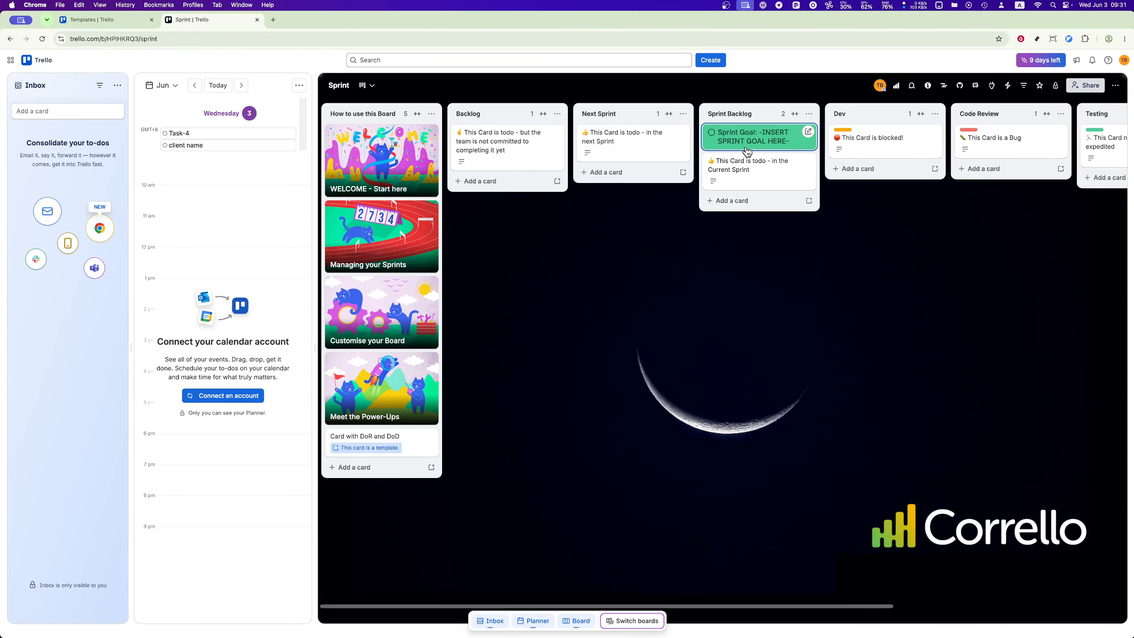
scroll(747, 152, "right", 10)
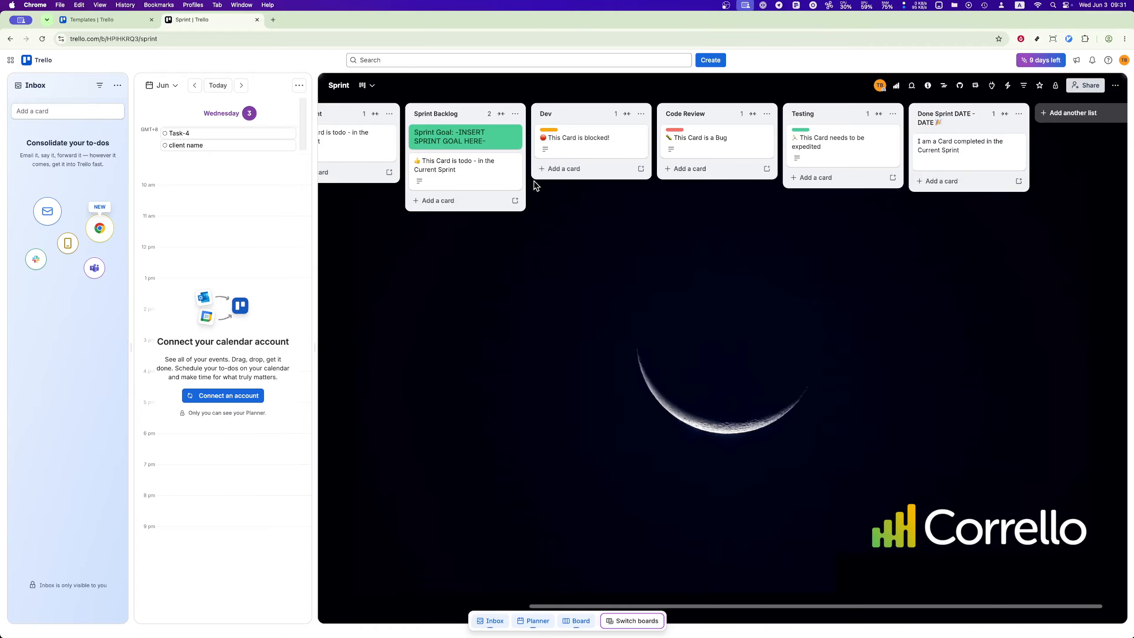
scroll(582, 263, "left", 5)
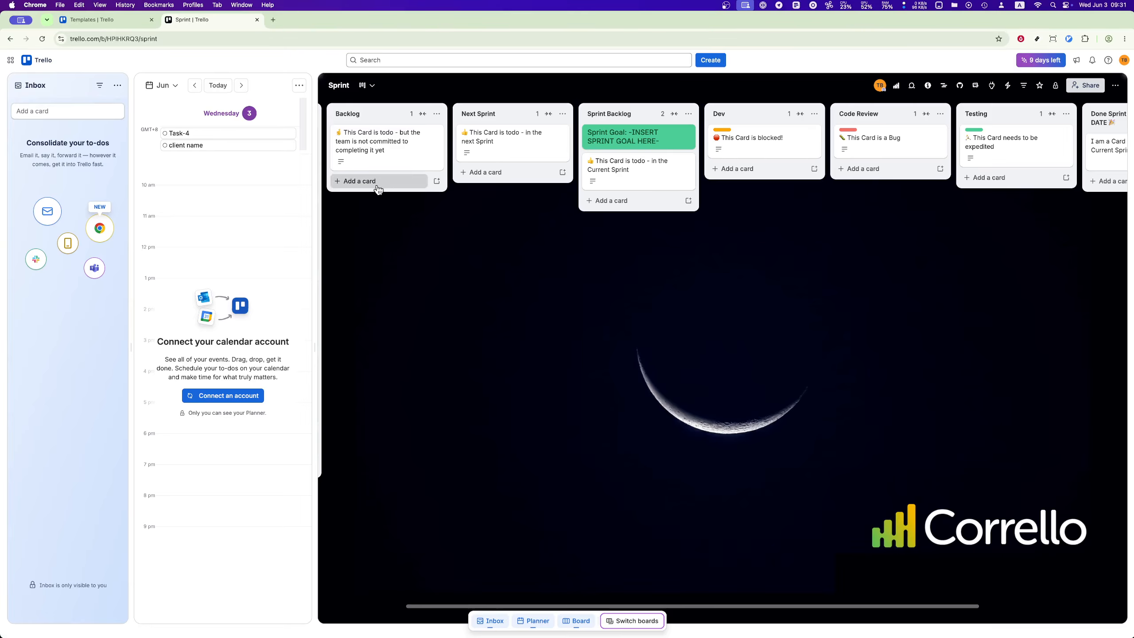
Open the Backlog card "This Card is todo - but the team is not committed to completing it yet" and add a checklist titled Checklist.
left_click(387, 154)
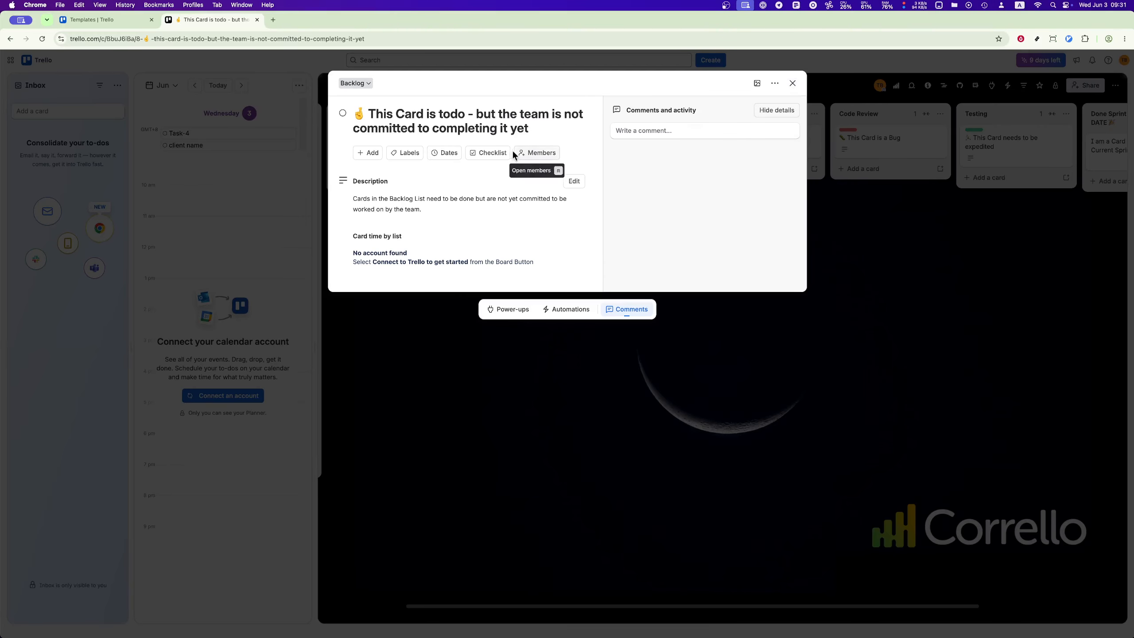
left_click(485, 154)
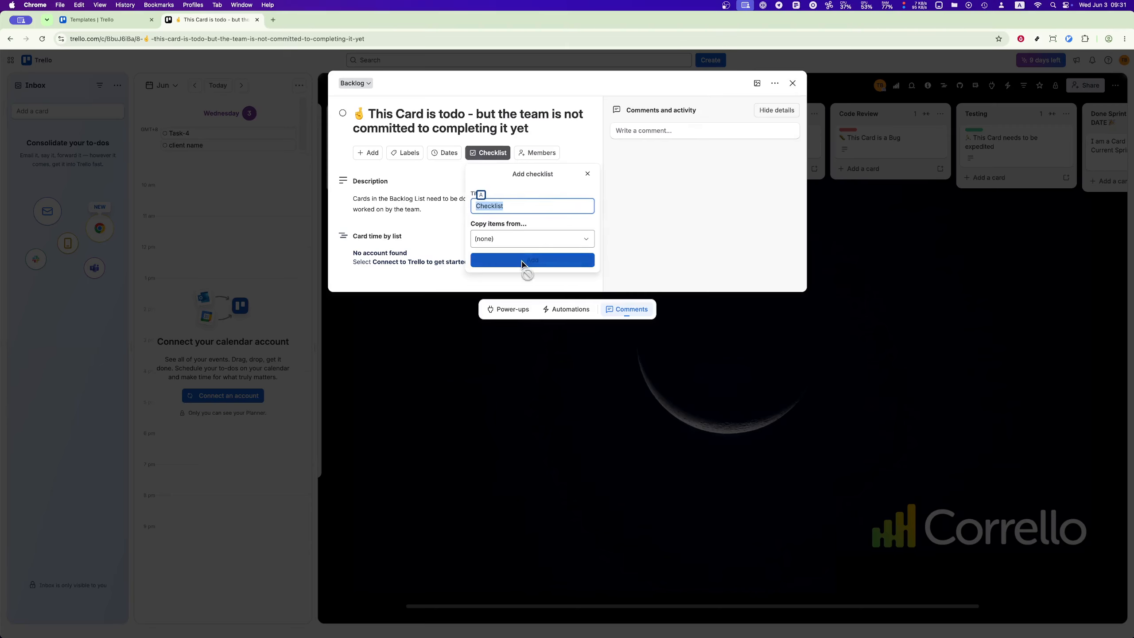
left_click(481, 263)
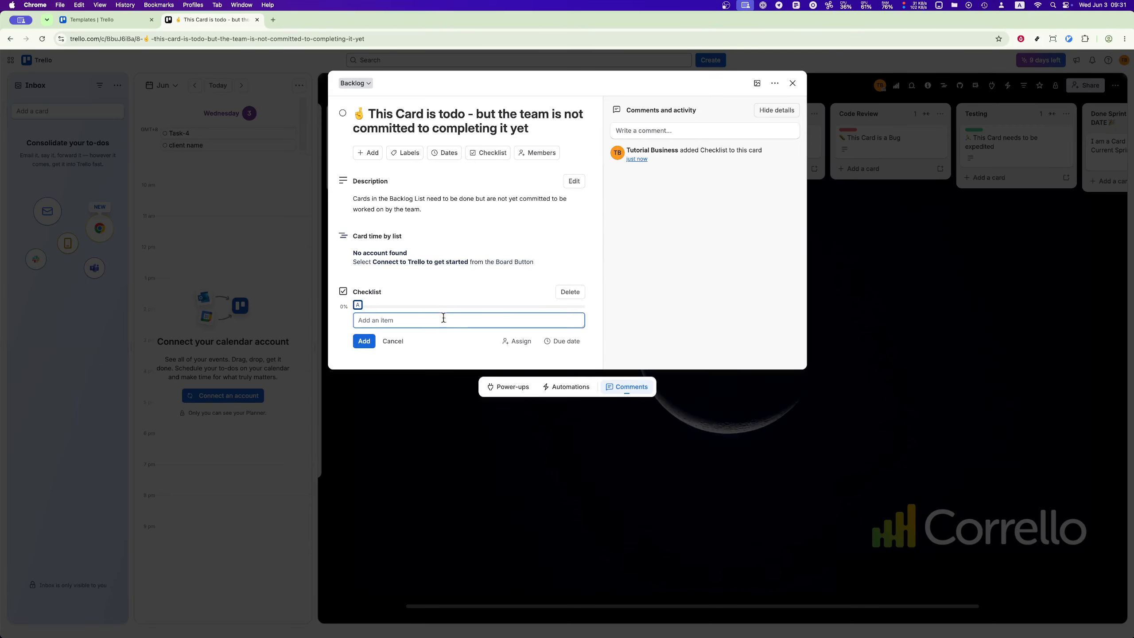
Add the items 1, 2 and 3 to the card's new checklist and finish item entry.
type("1")
key("Return")
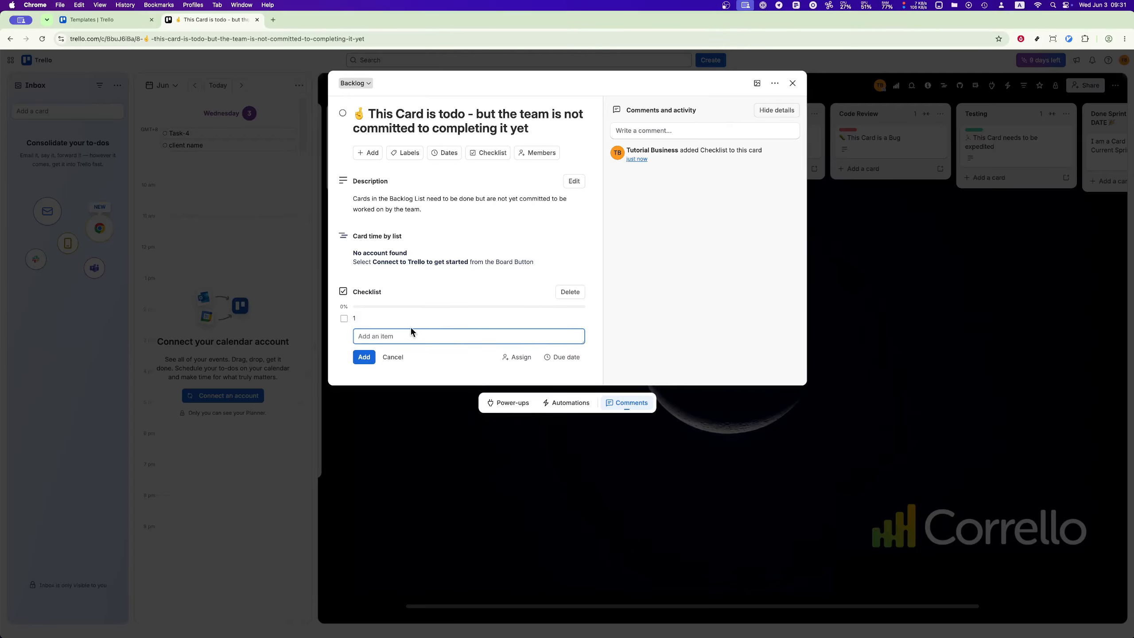
type("2")
key("Return")
type("3")
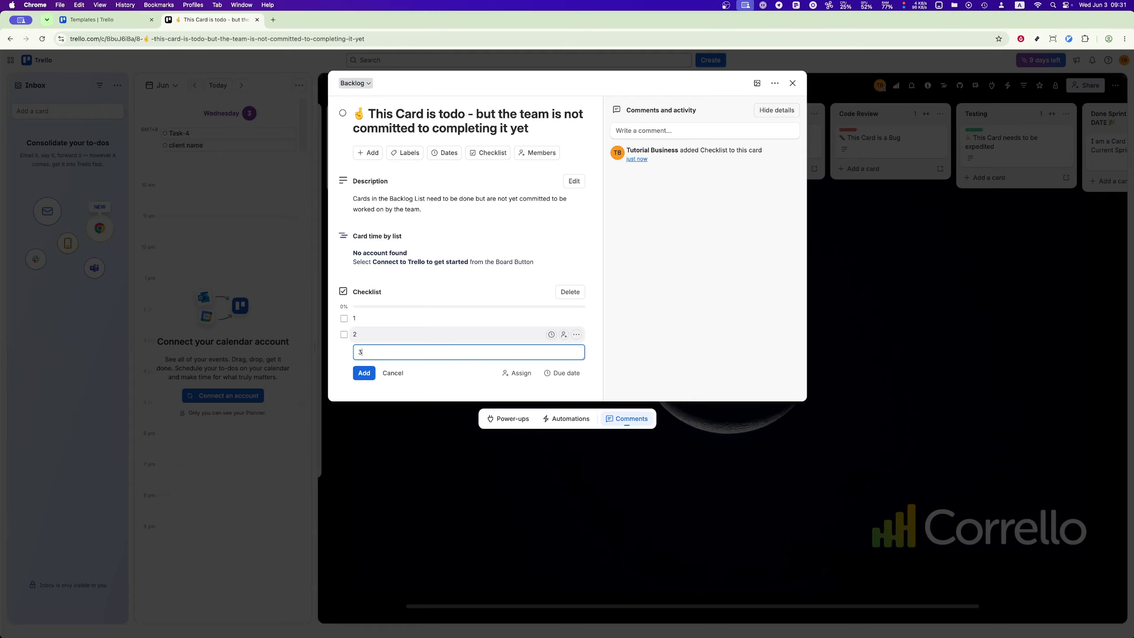
key("Return")
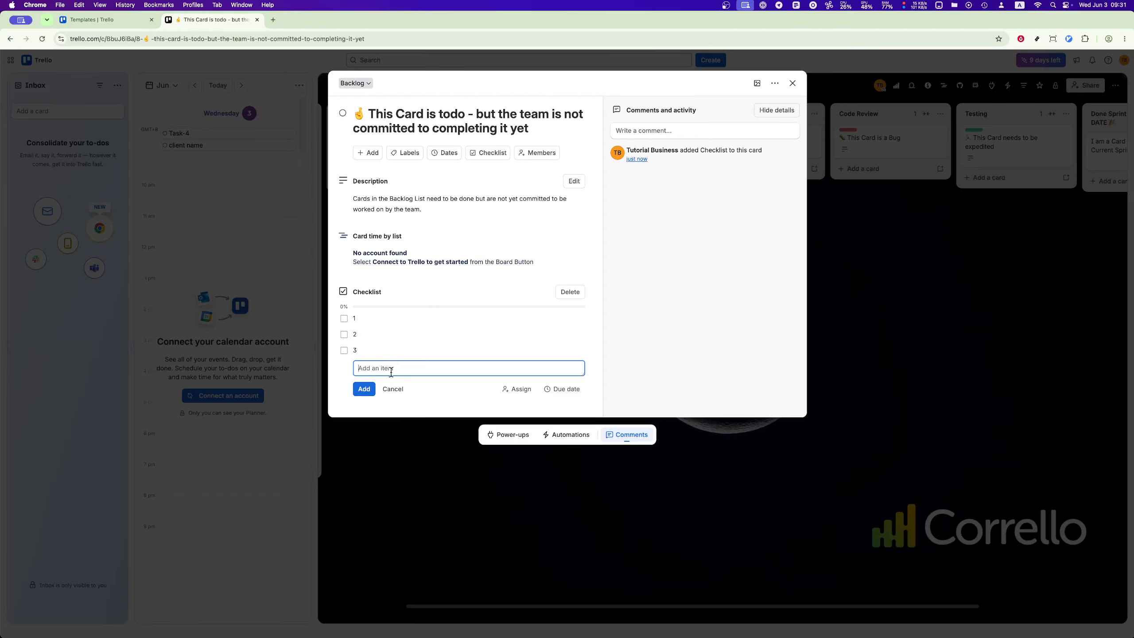
left_click(434, 402)
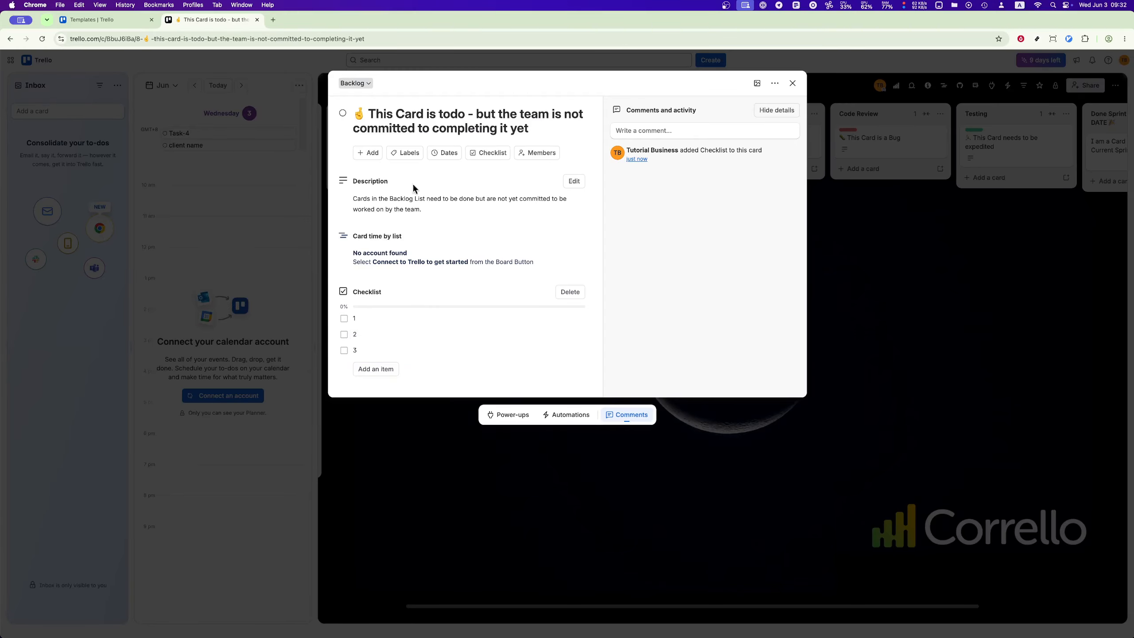
Open and save the Backlog card's description, and assign the listed board member to the card.
left_click(415, 211)
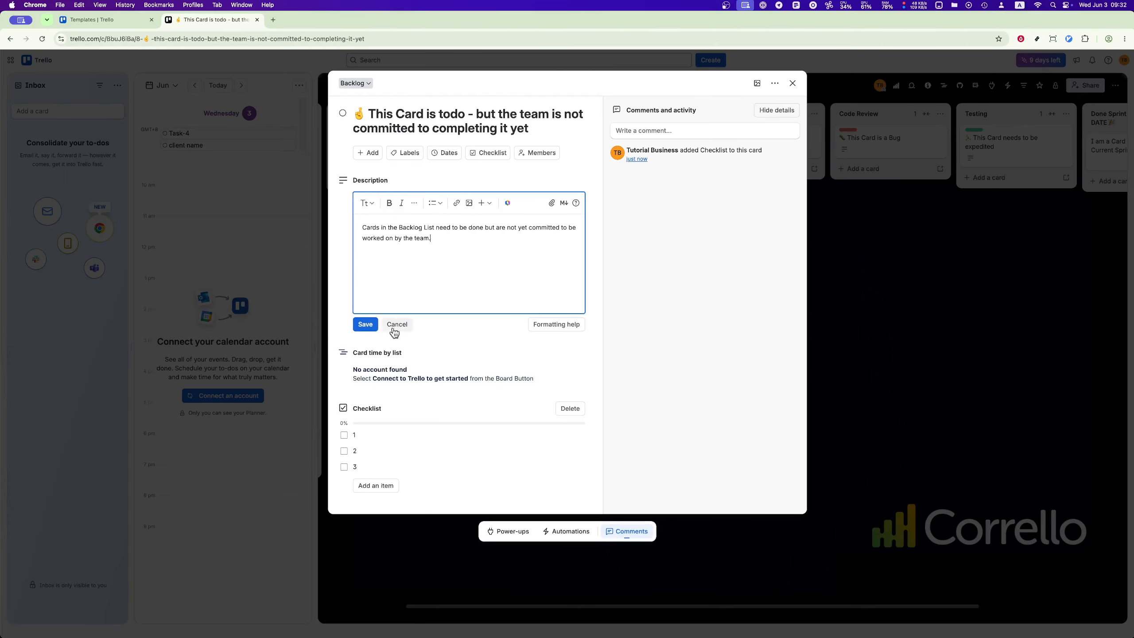
left_click(365, 325)
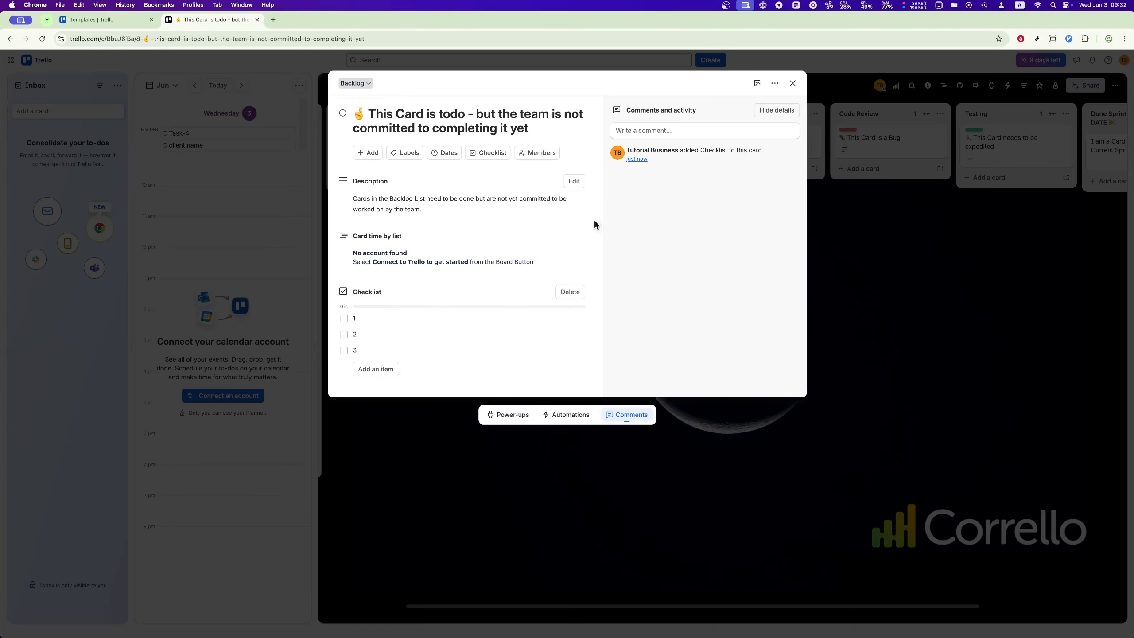
left_click(537, 152)
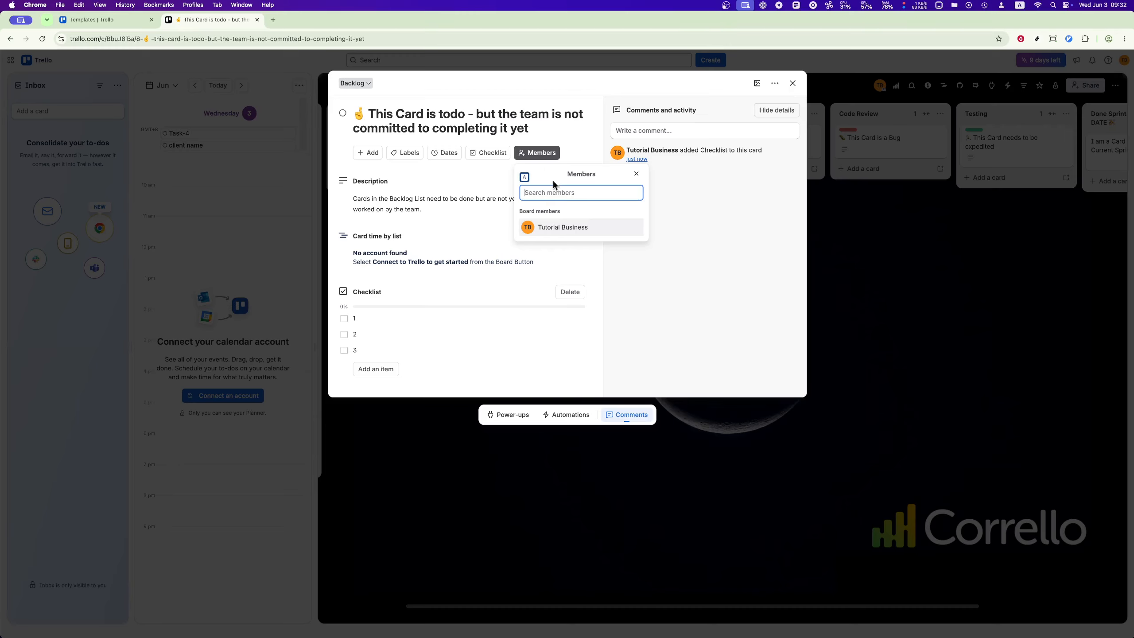
left_click(559, 228)
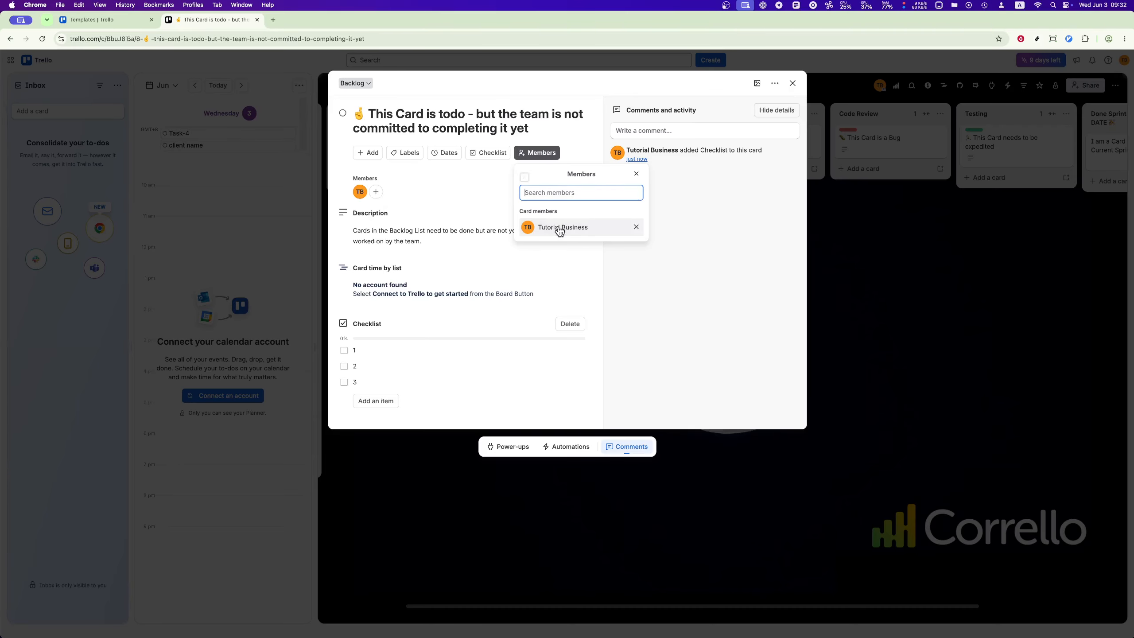
left_click(733, 213)
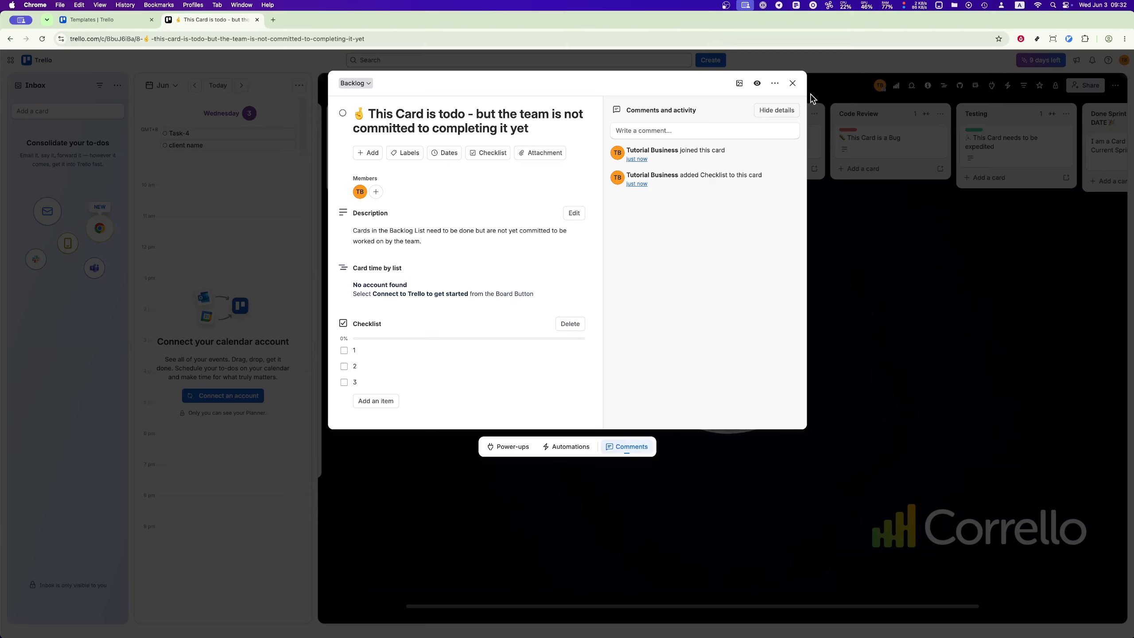
left_click(777, 90)
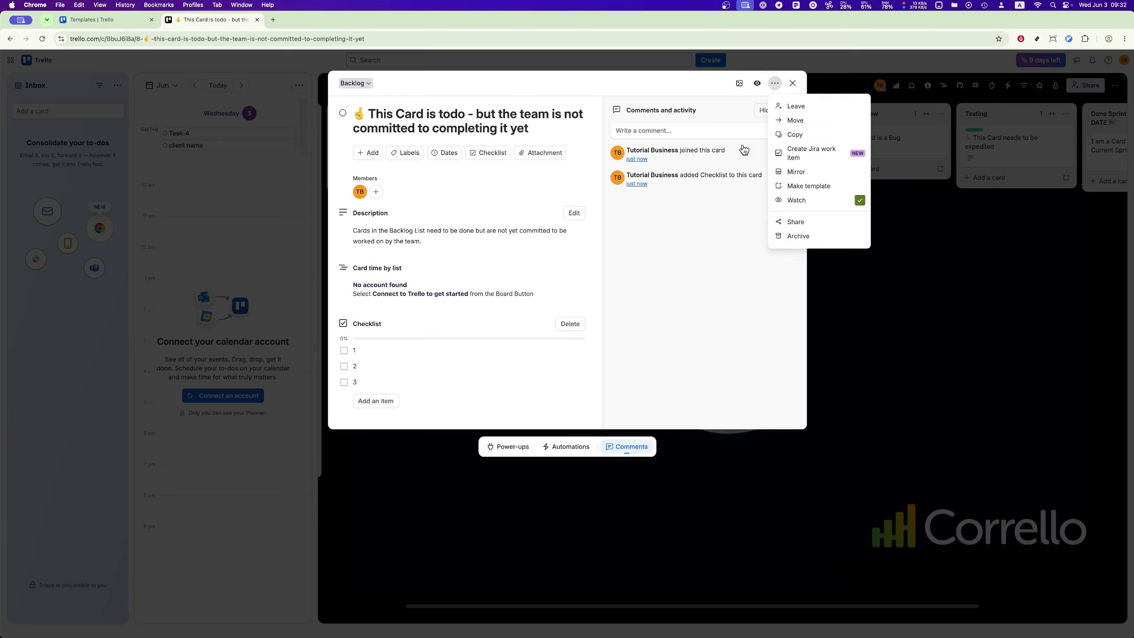
left_click(633, 330)
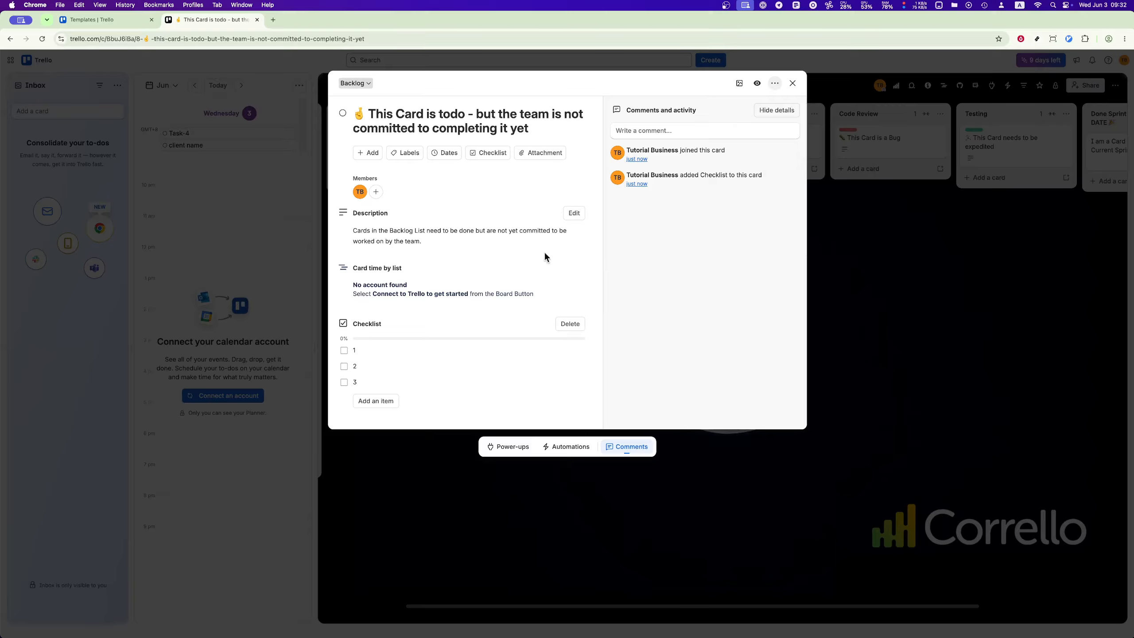
Apply the Bug label to the Backlog card and remove it again.
left_click(412, 159)
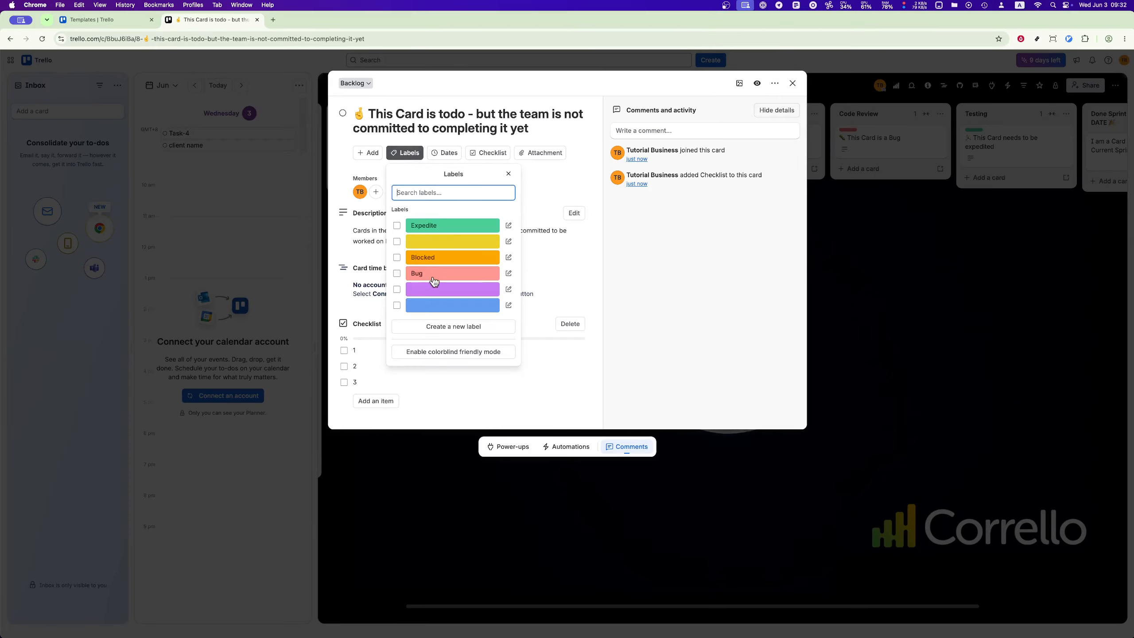
left_click(396, 274)
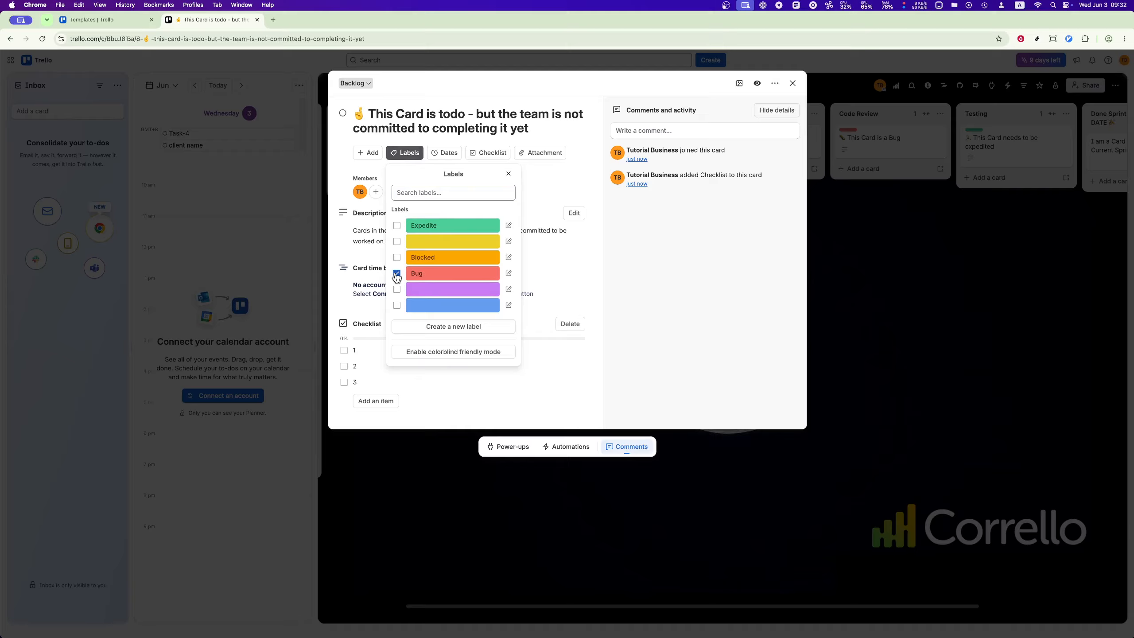
left_click(397, 273)
left_click(679, 253)
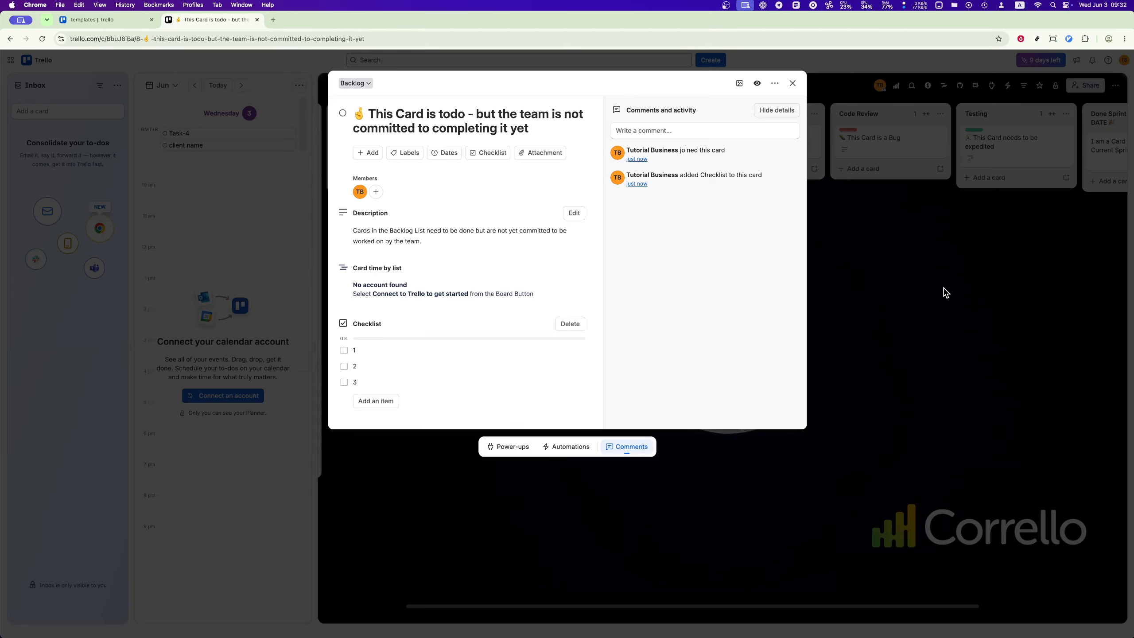
Close the card and move "This Card is todo - in the Current Sprint" from Sprint Backlog to the end of the Dev list.
left_click(794, 83)
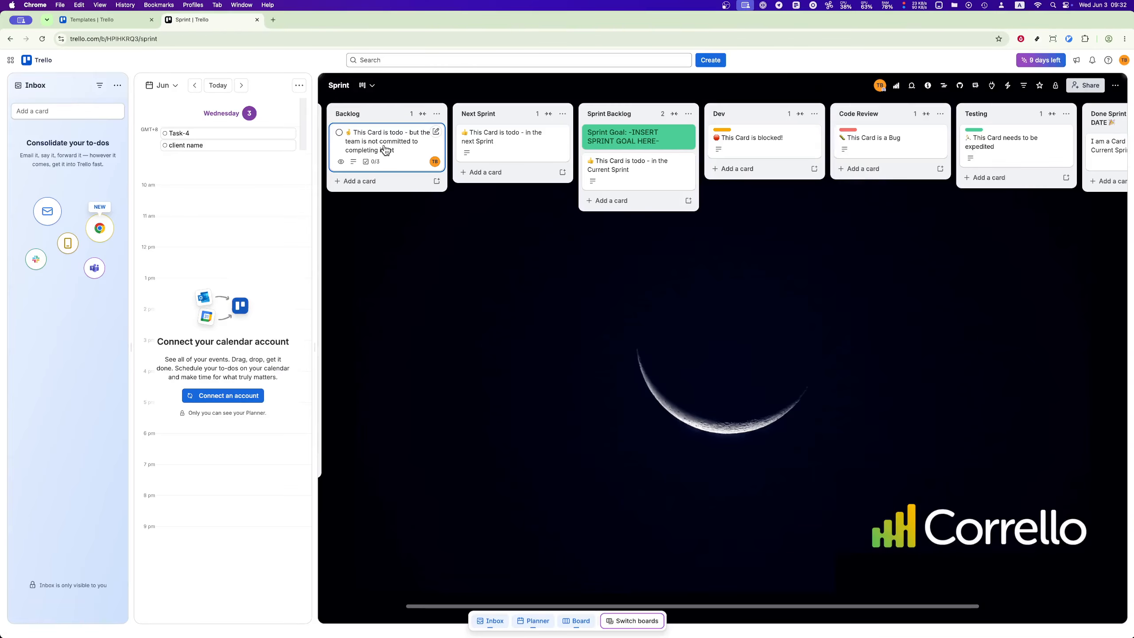
scroll(388, 151, "left", 2)
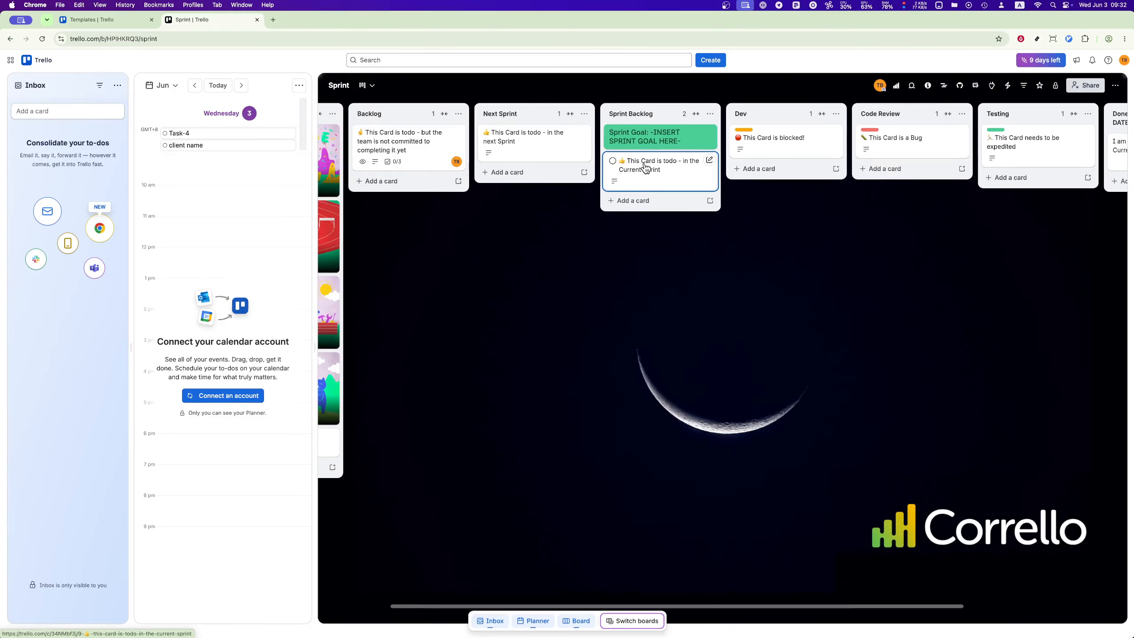
left_click_drag(647, 165, 825, 174)
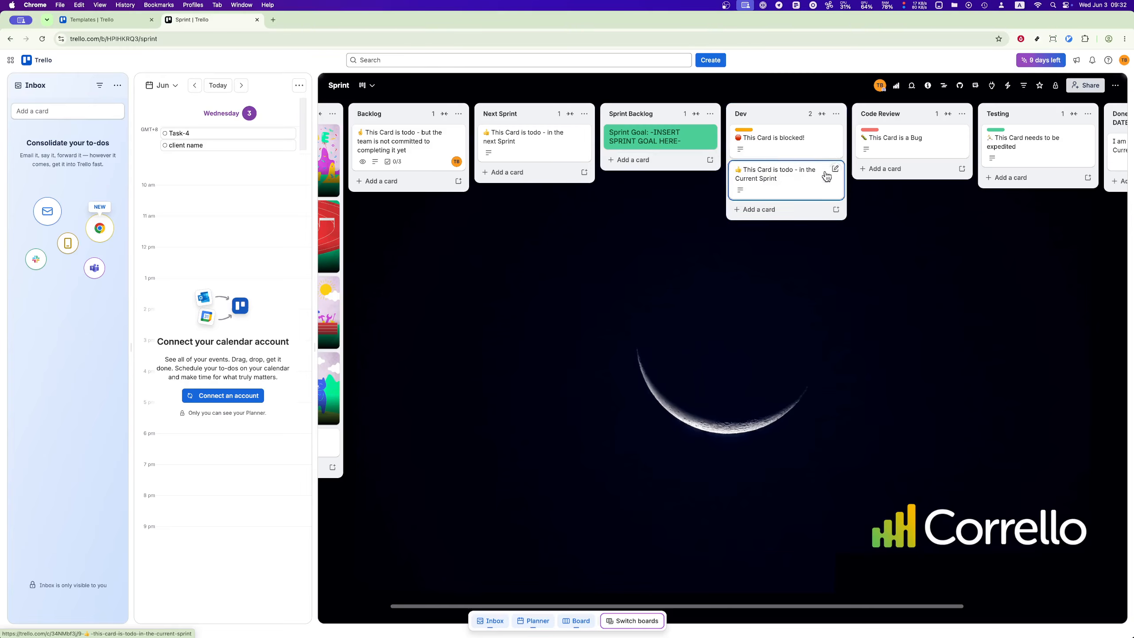
Examine the Sprint board's remaining lists and its enabled Power-Ups, and close the Power-Ups overview.
scroll(855, 251, "right", 3)
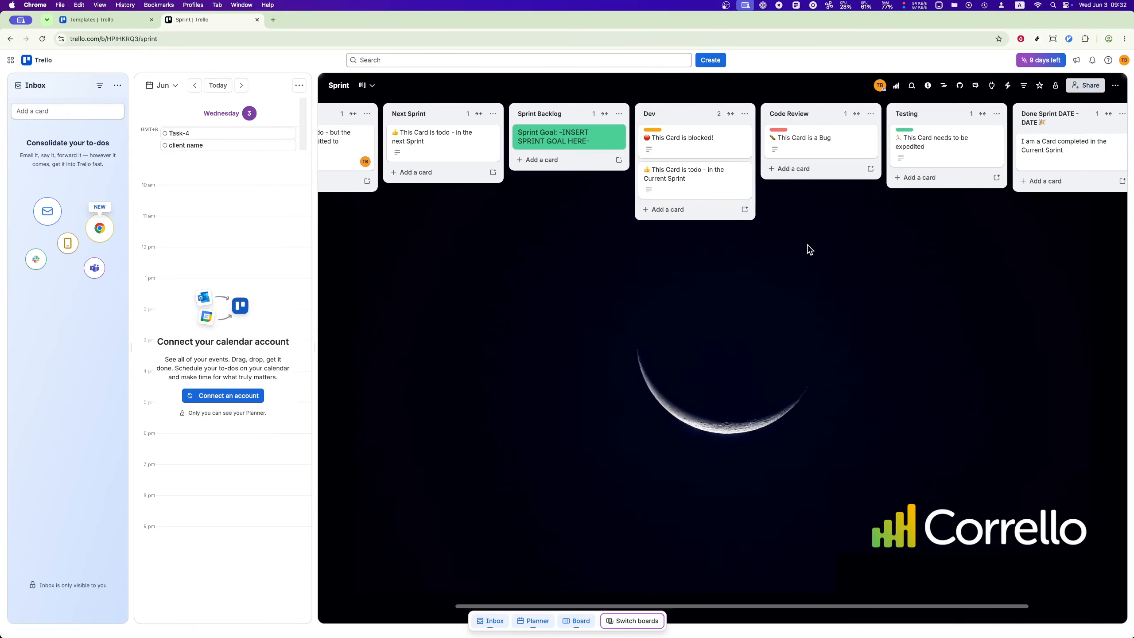
scroll(799, 248, "right", 1)
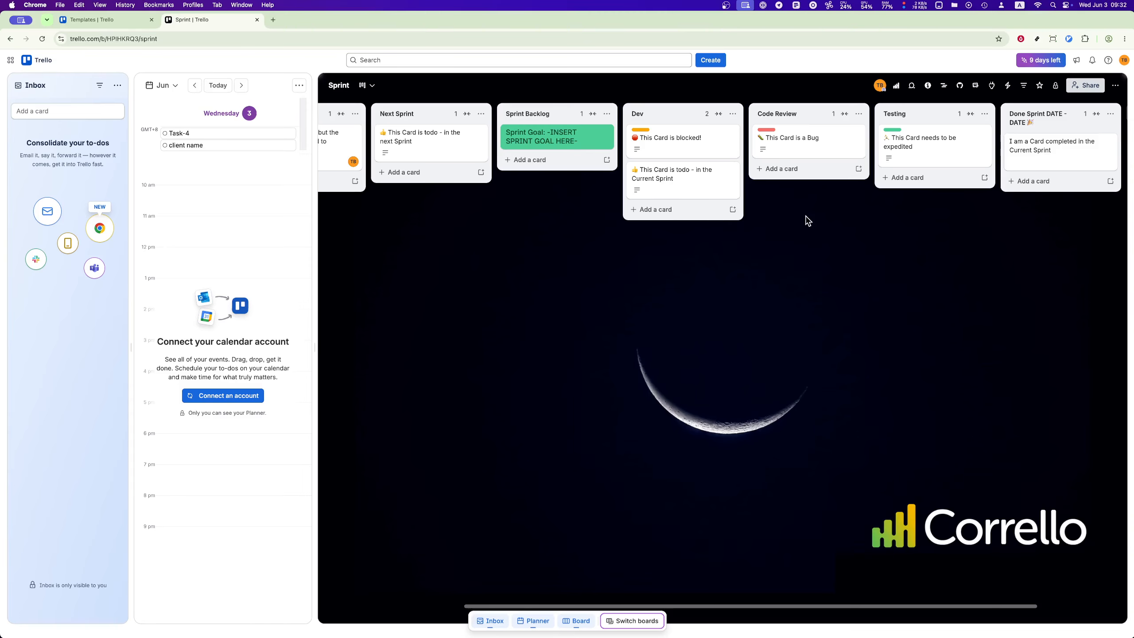
scroll(807, 220, "right", 4)
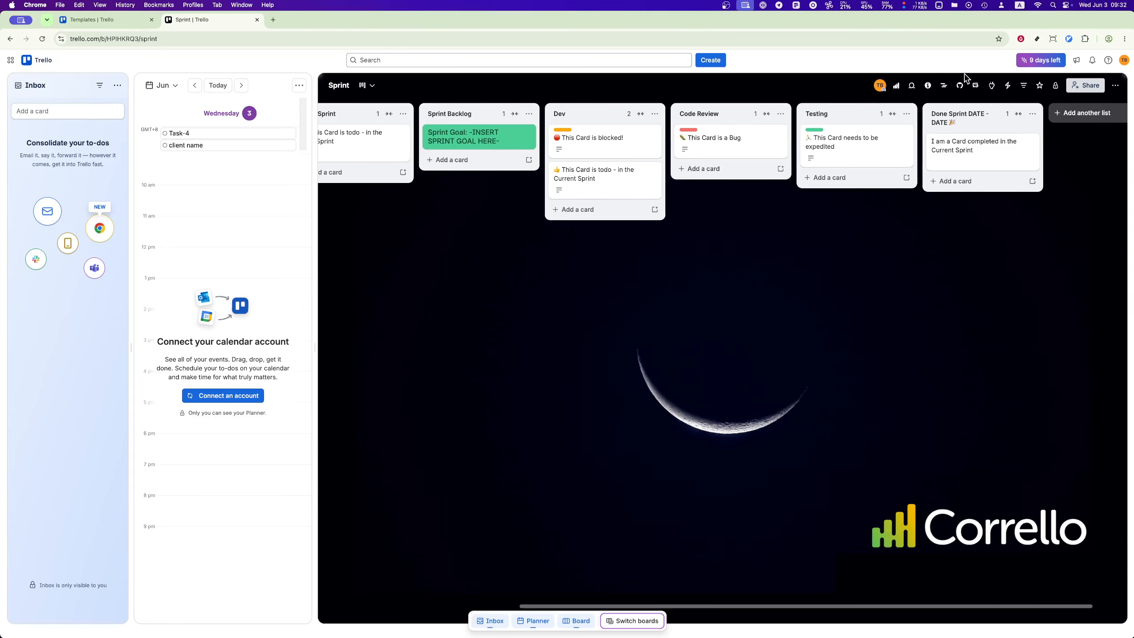
left_click(994, 89)
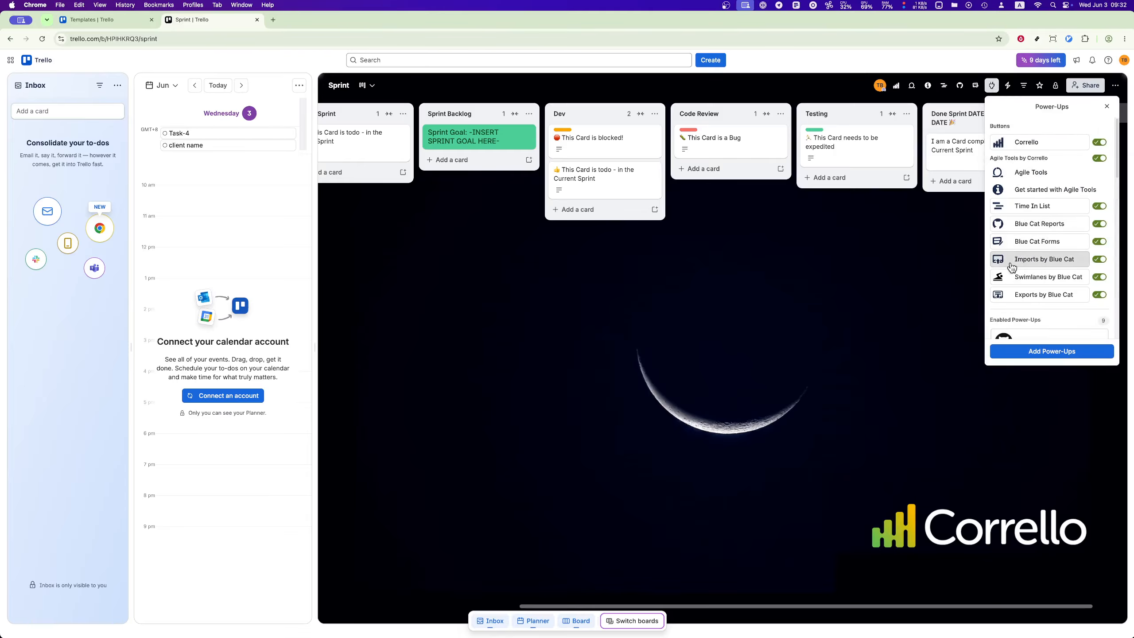
scroll(1012, 262, "down", 2)
scroll(1011, 261, "down", 4)
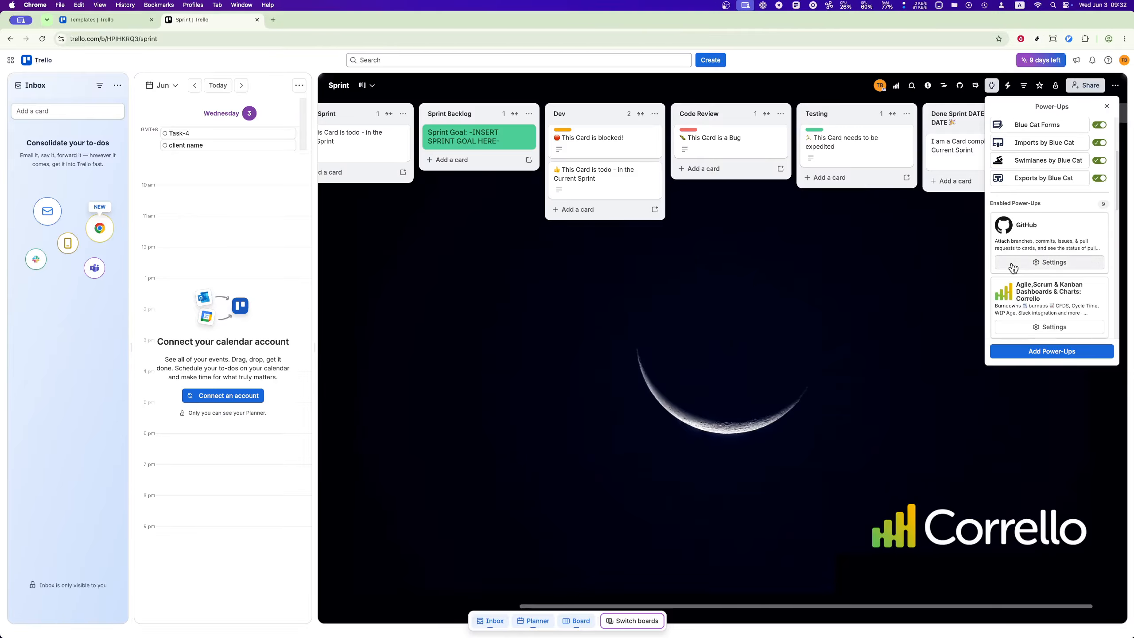
scroll(1013, 266, "down", 2)
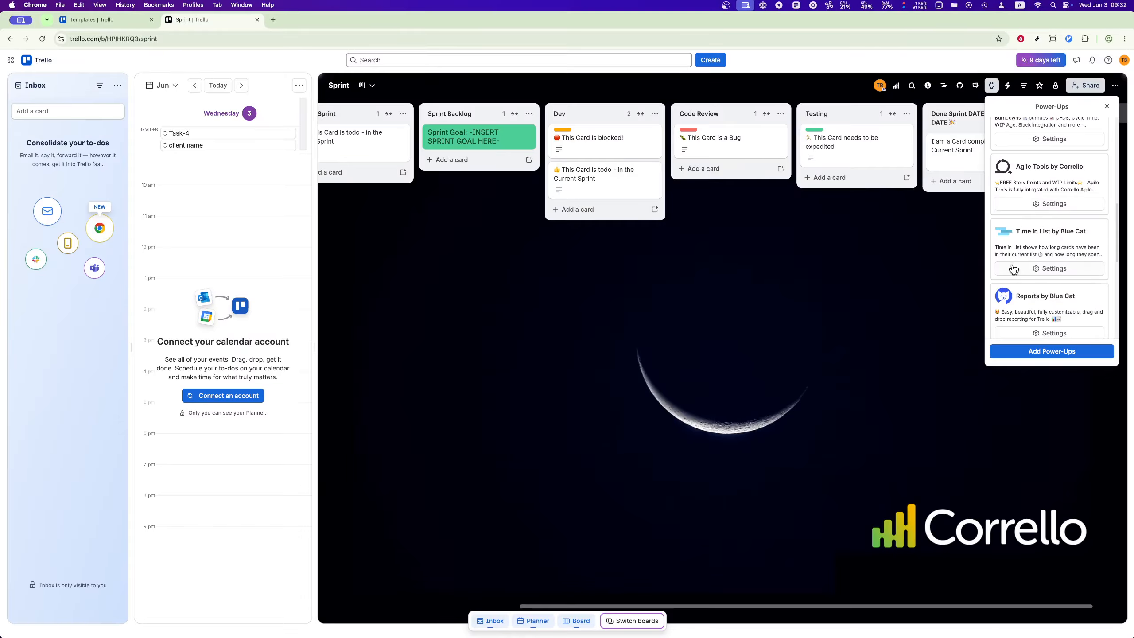
scroll(1013, 266, "down", 4)
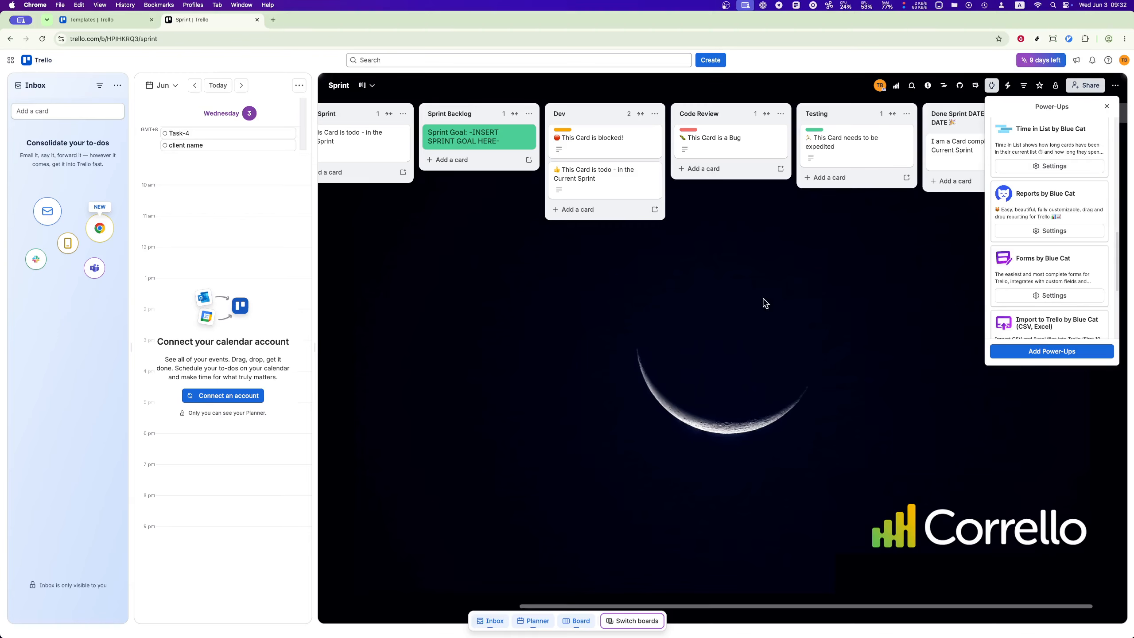
left_click(763, 303)
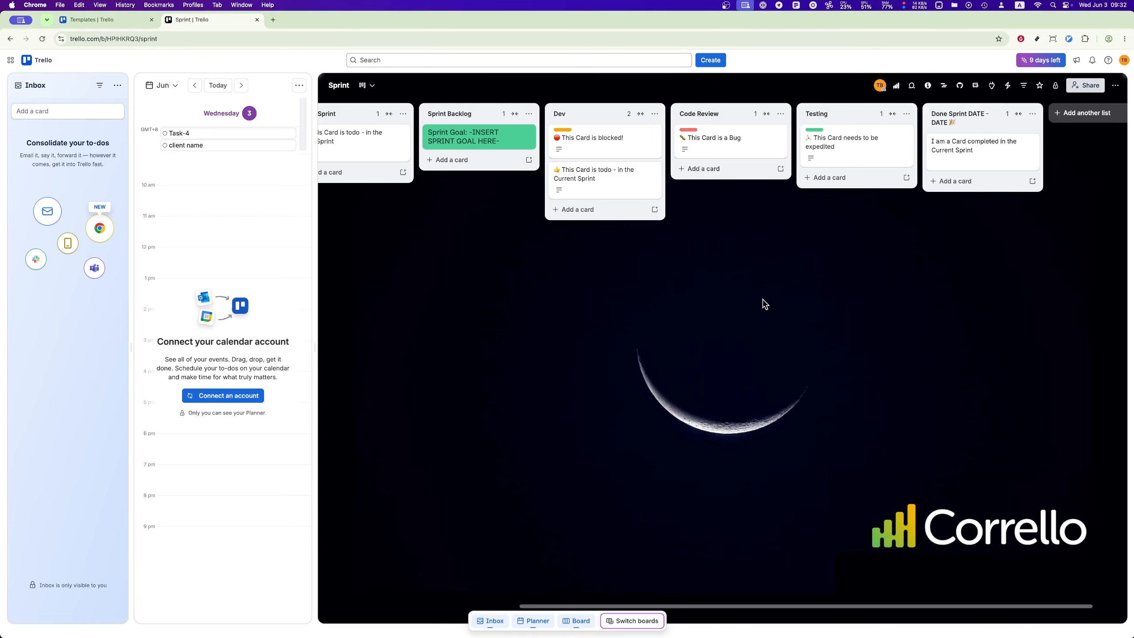